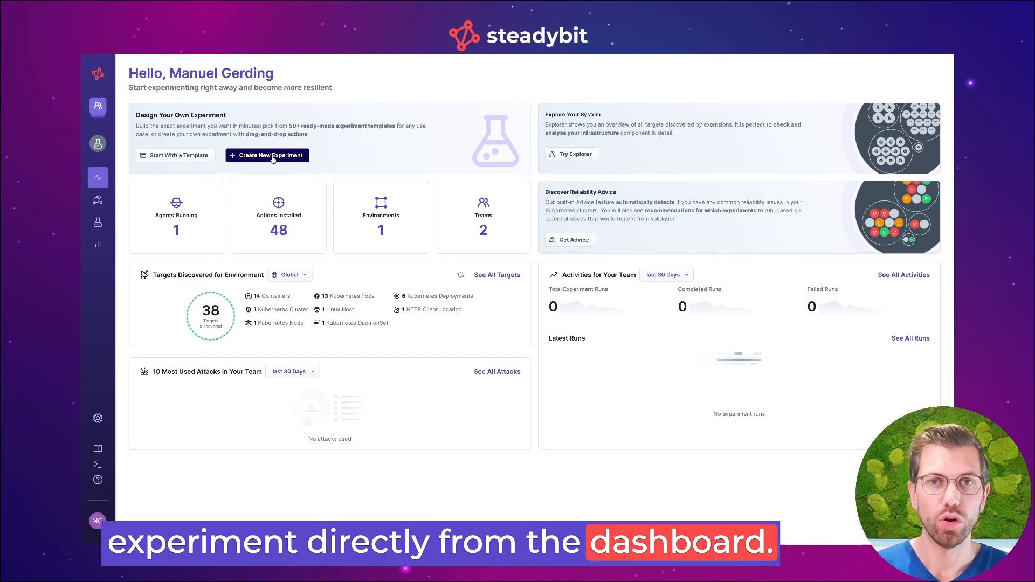
Create a new experiment from scratch in the Experiments section
left_click(95, 229)
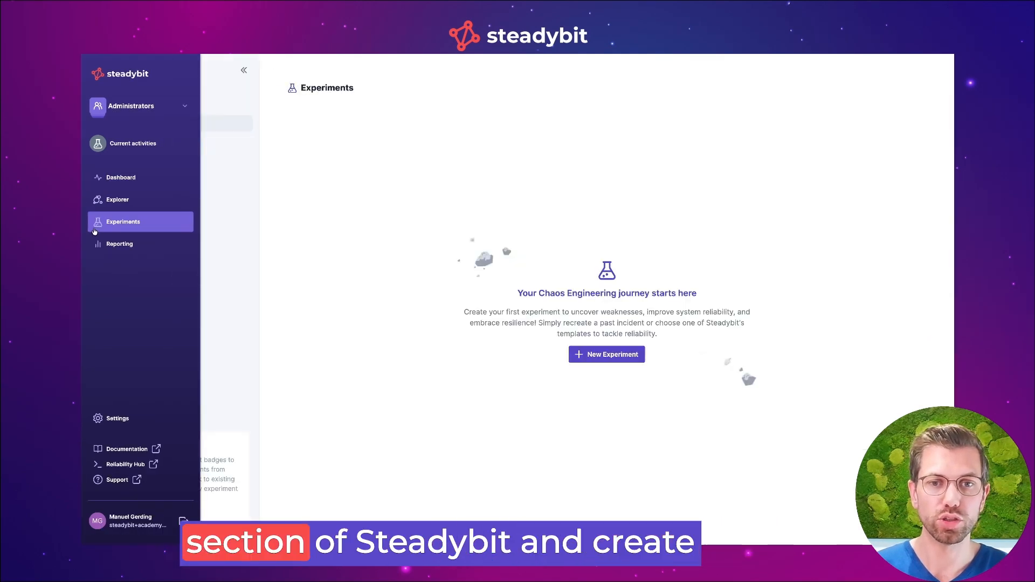
left_click(600, 354)
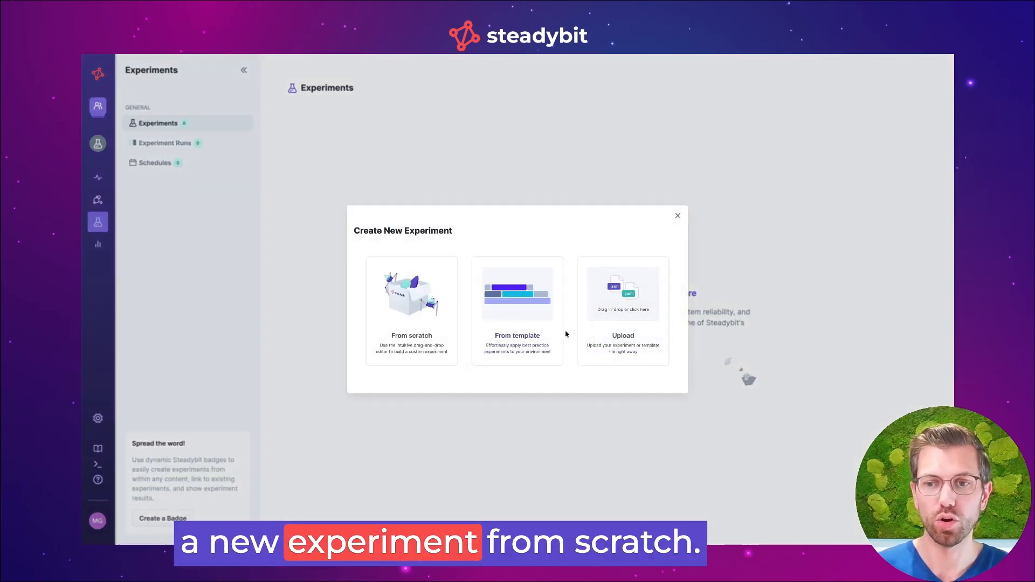
left_click(412, 311)
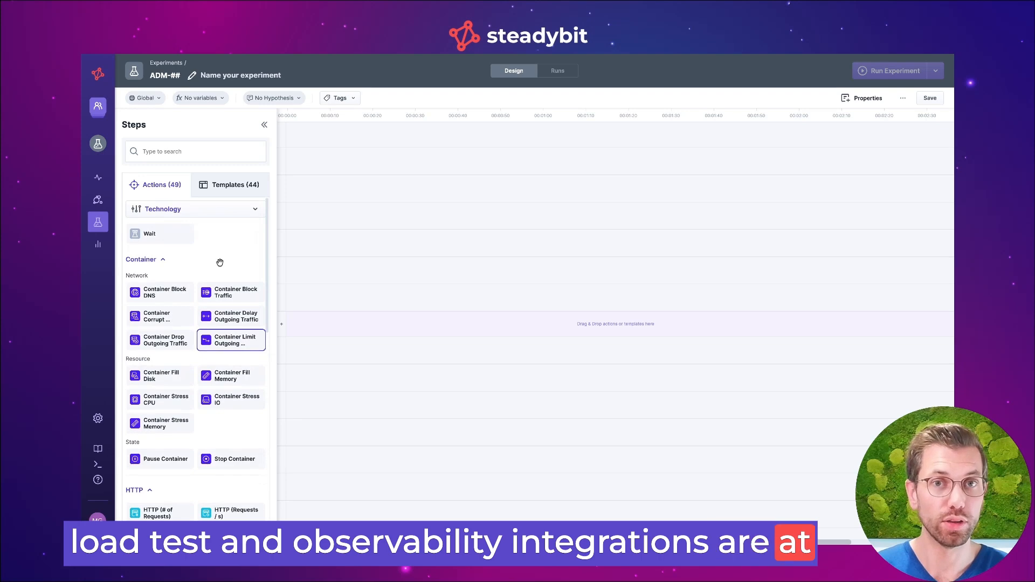
Look through the available actions and add a Container Block Traffic attack at the start of the experiment timeline
scroll(221, 266, "down", 5)
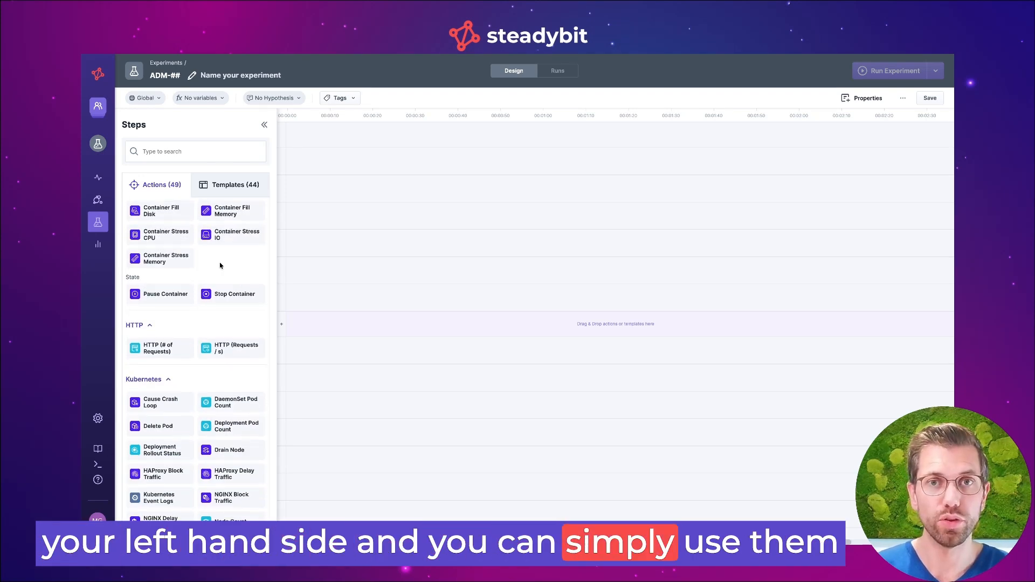
scroll(220, 265, "down", 2)
scroll(221, 266, "down", 2)
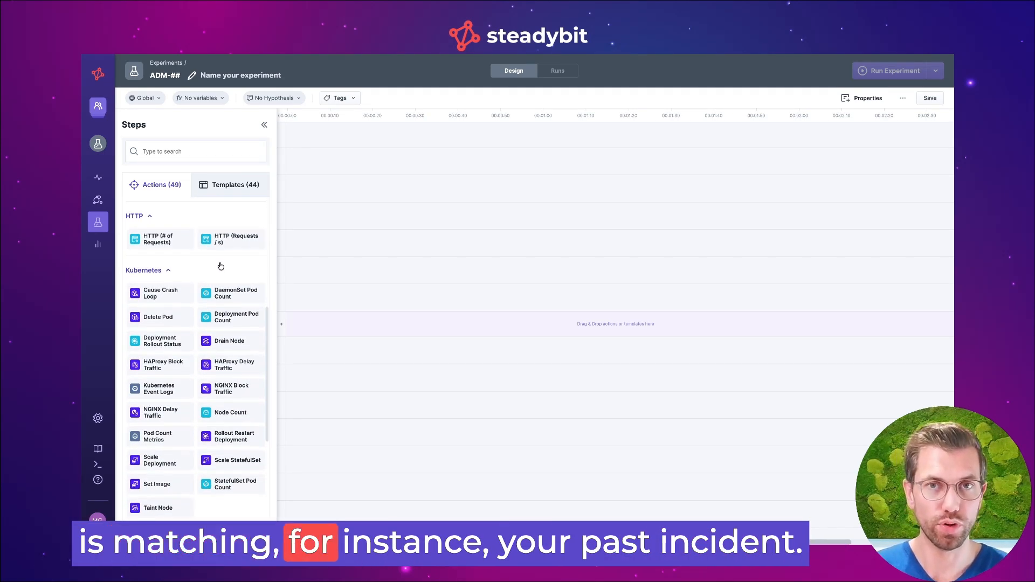
scroll(247, 253, "down", 4)
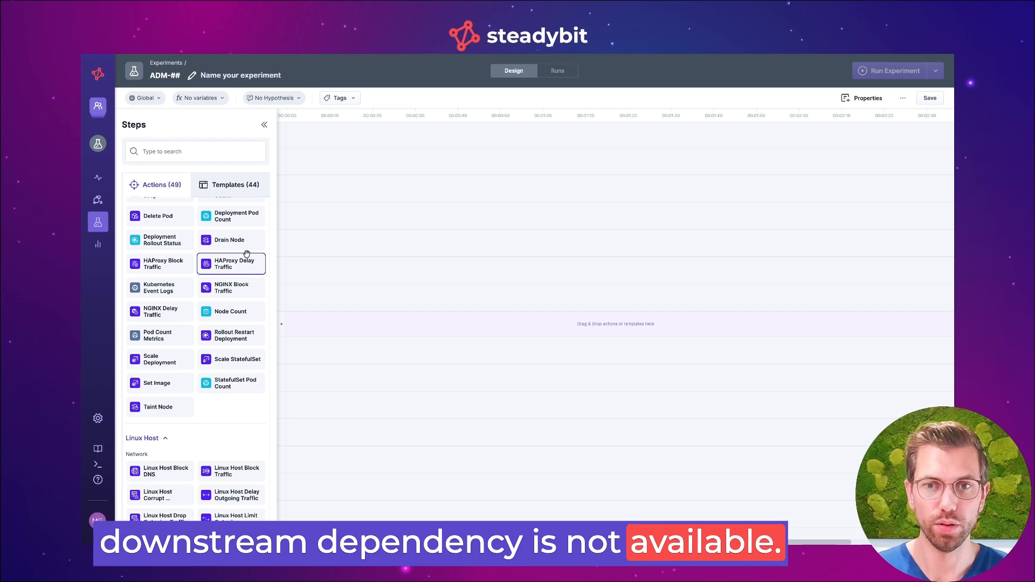
scroll(246, 253, "up", 4)
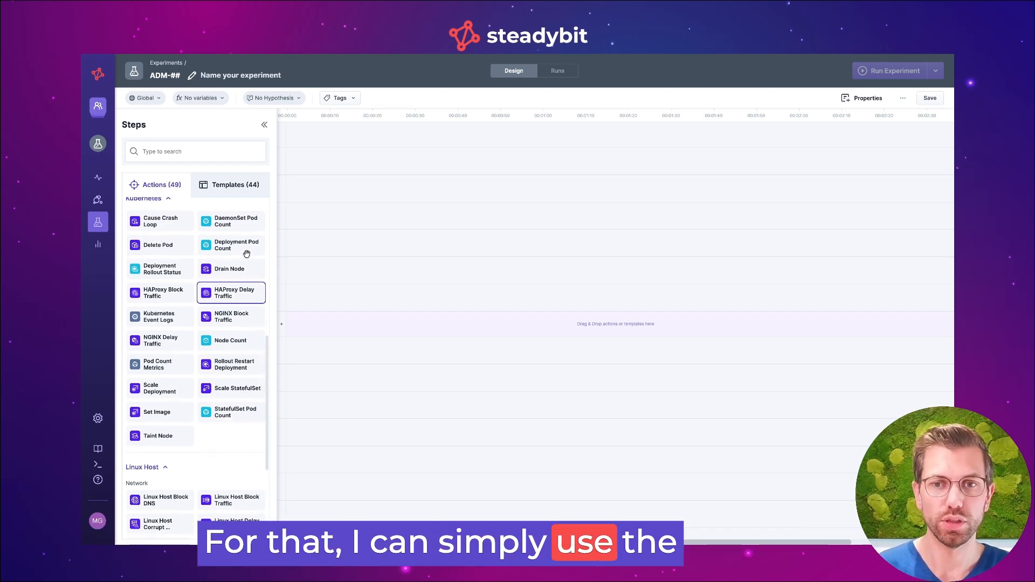
scroll(246, 253, "up", 4)
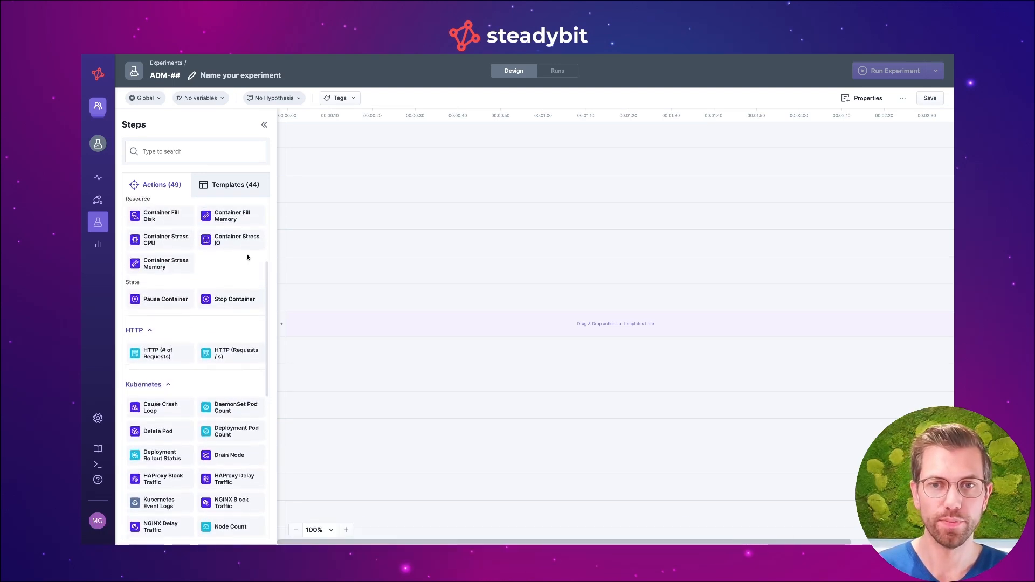
left_click_drag(227, 250, 370, 305)
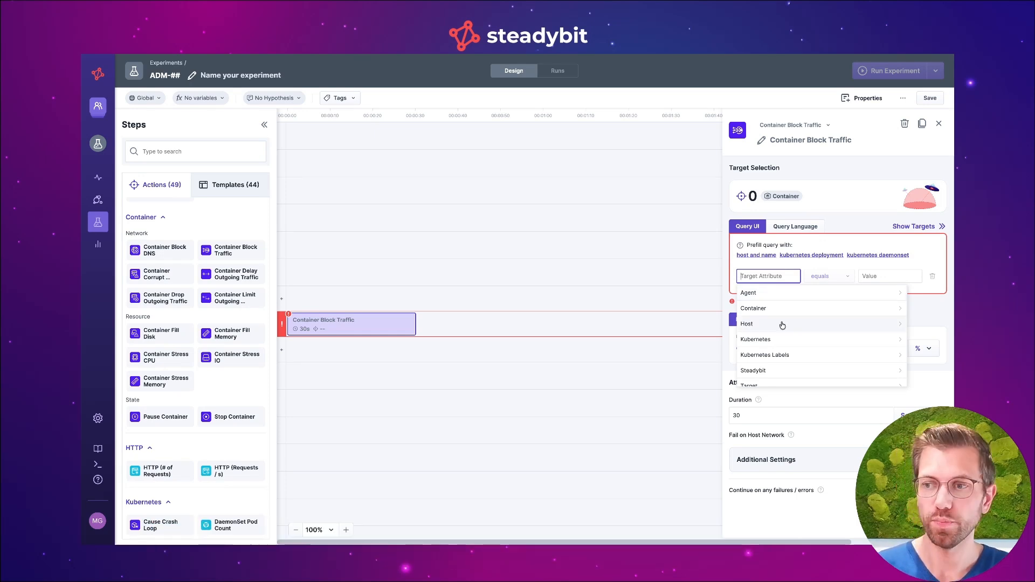
Browse the Kubernetes target attributes, and prefill the attack's target query with the Kubernetes deployment attributes
left_click(781, 339)
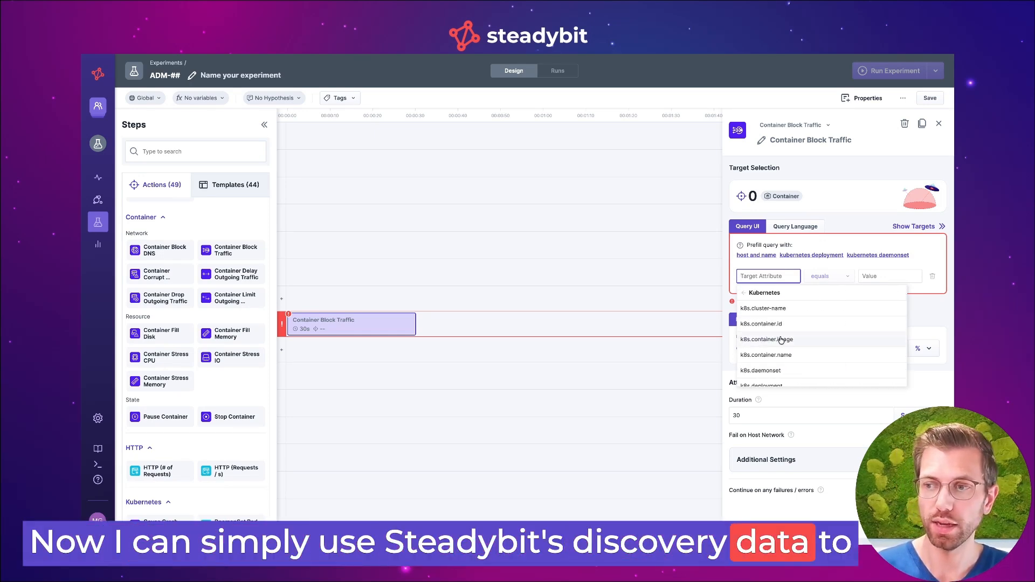
scroll(782, 339, "down", 3)
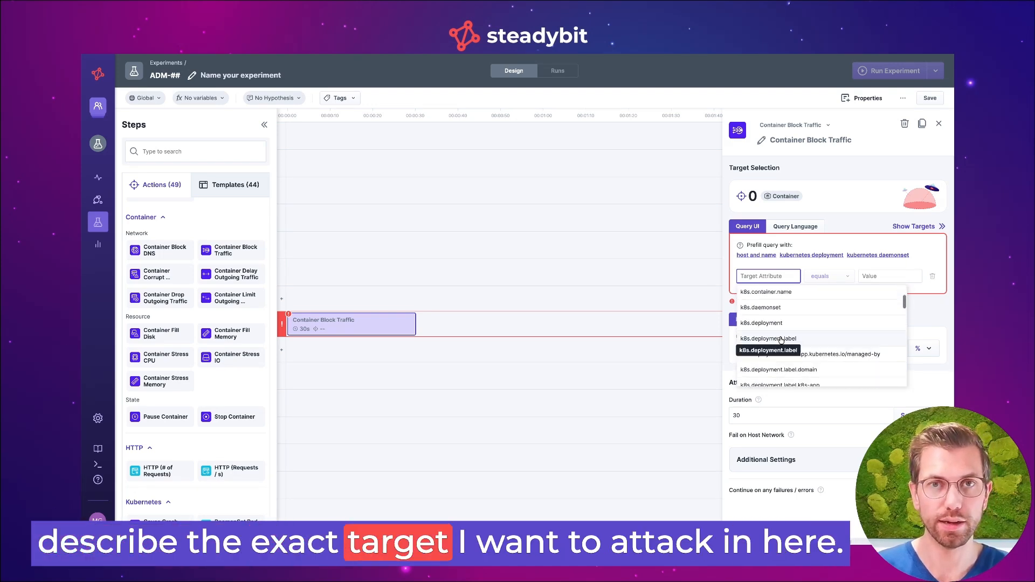
scroll(782, 339, "down", 2)
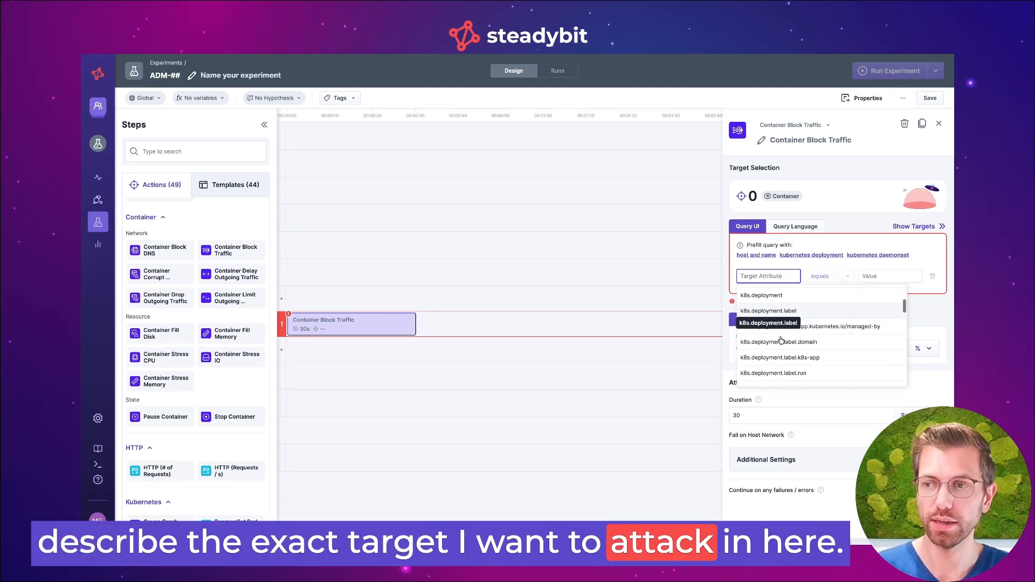
left_click(813, 248)
left_click(811, 256)
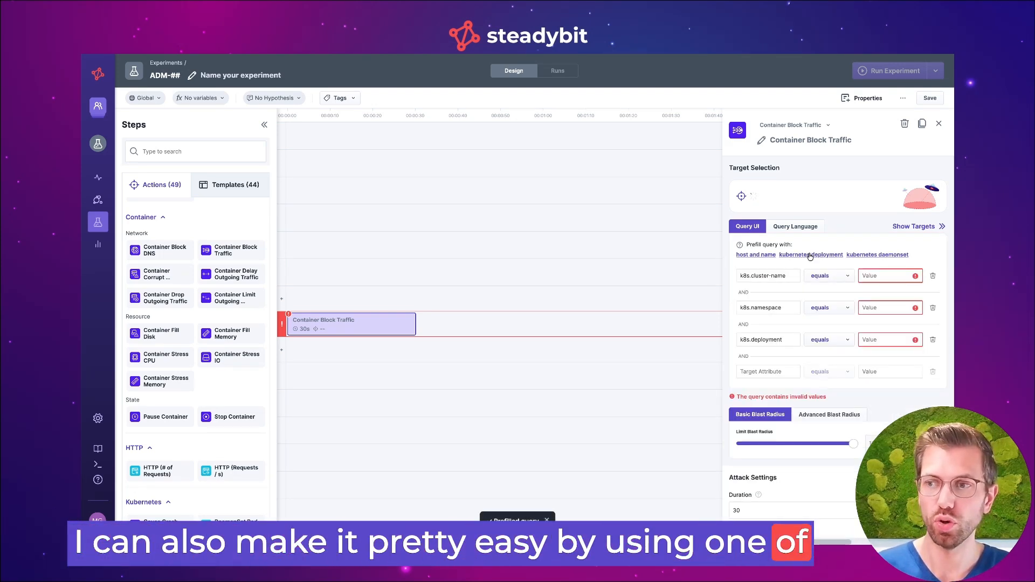
Target cluster minikube, namespace steadybit-shopping-demo and deployment toys-bestseller, and show the list of matching targets
left_click(869, 275)
left_click(853, 293)
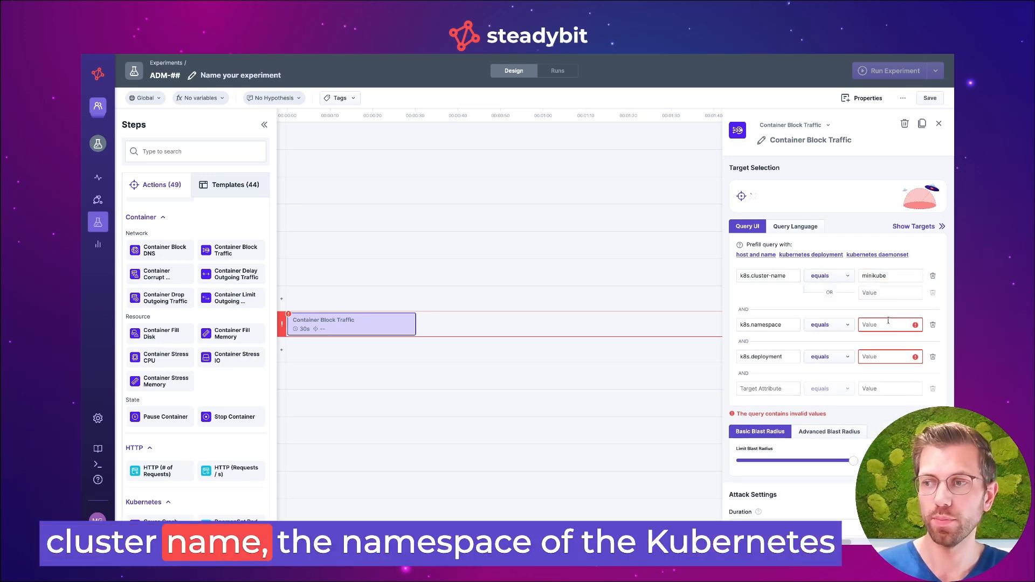
left_click(880, 326)
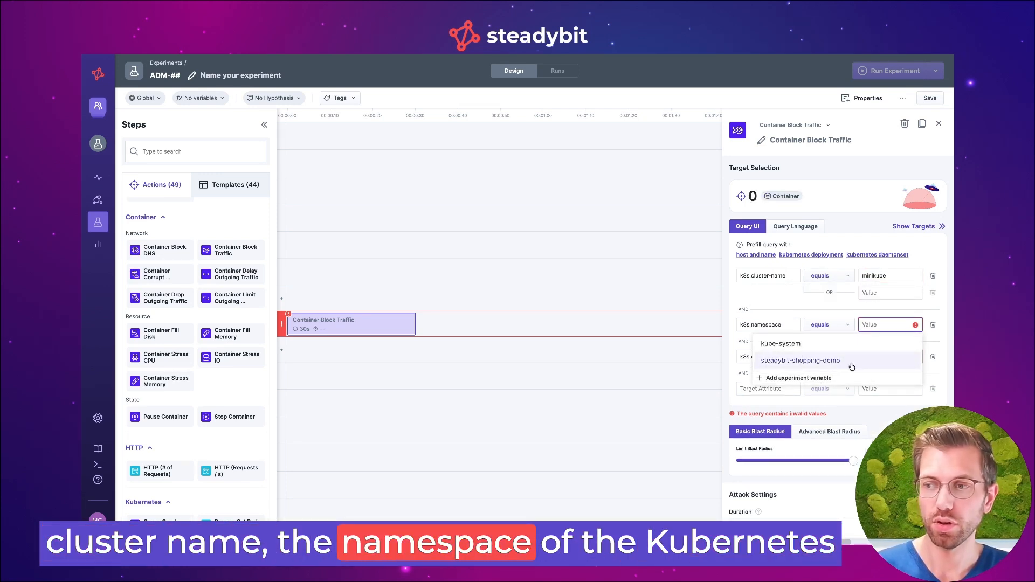
left_click(852, 367)
left_click(869, 373)
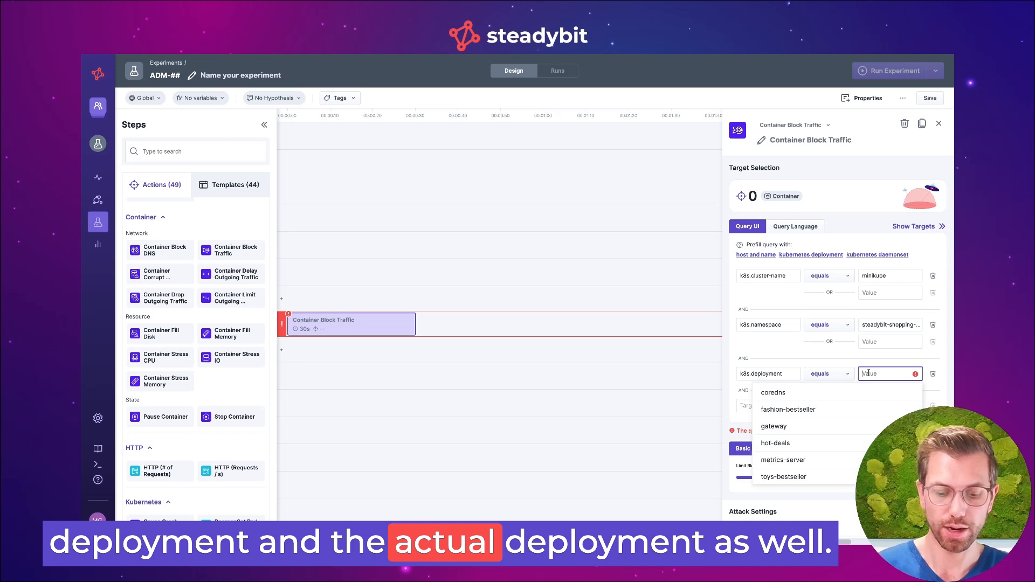
type("toy")
left_click(831, 390)
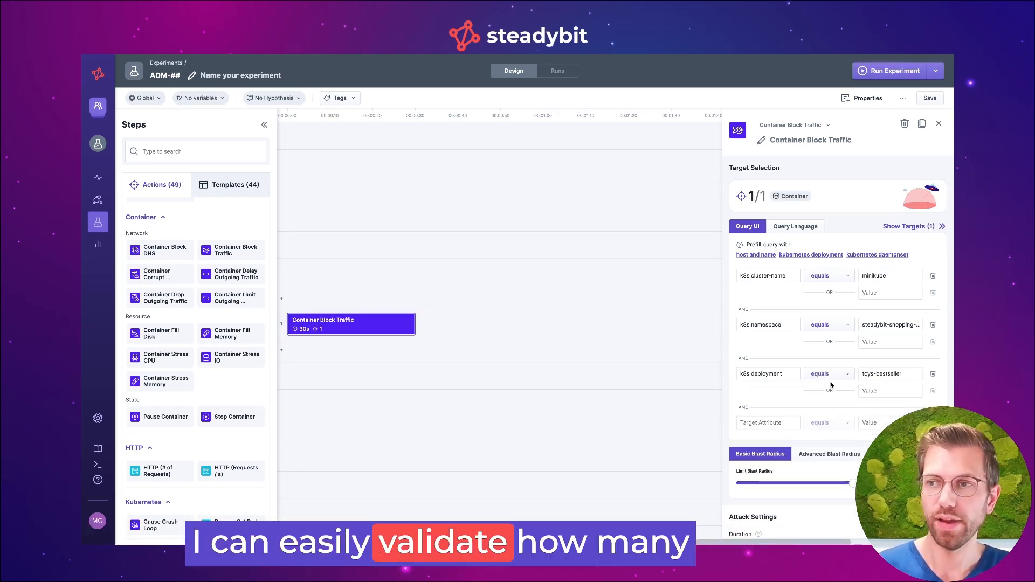
left_click(911, 227)
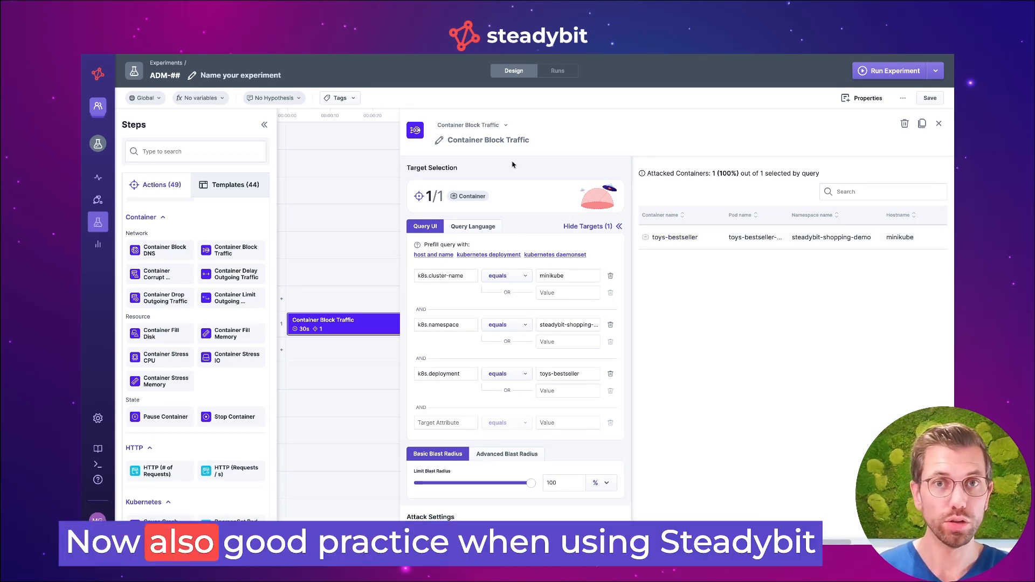
Rename the Container Block Traffic step to "WHEN: Downstream service of gateway is not available"
left_click(495, 140)
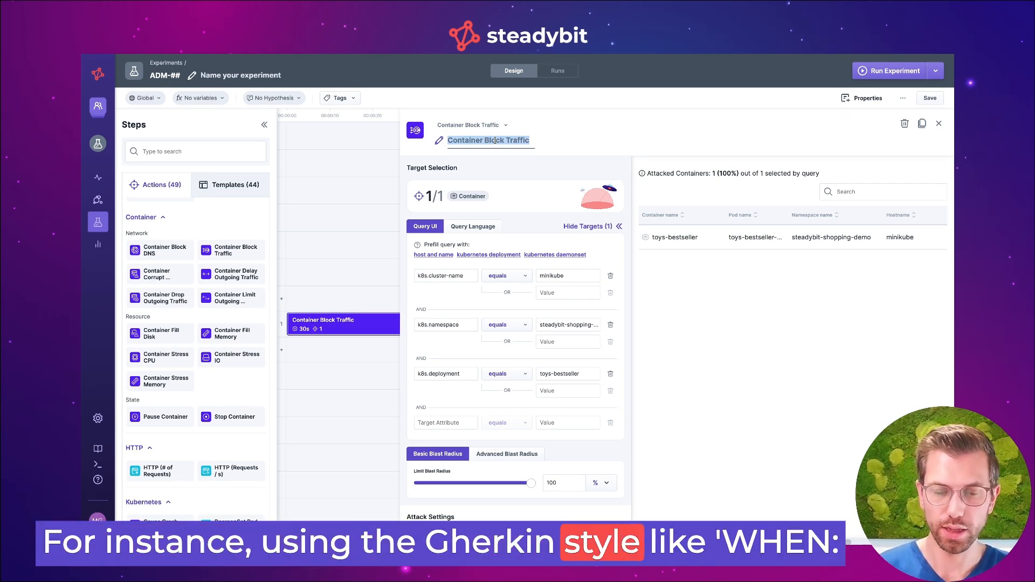
type("WHEN: Do")
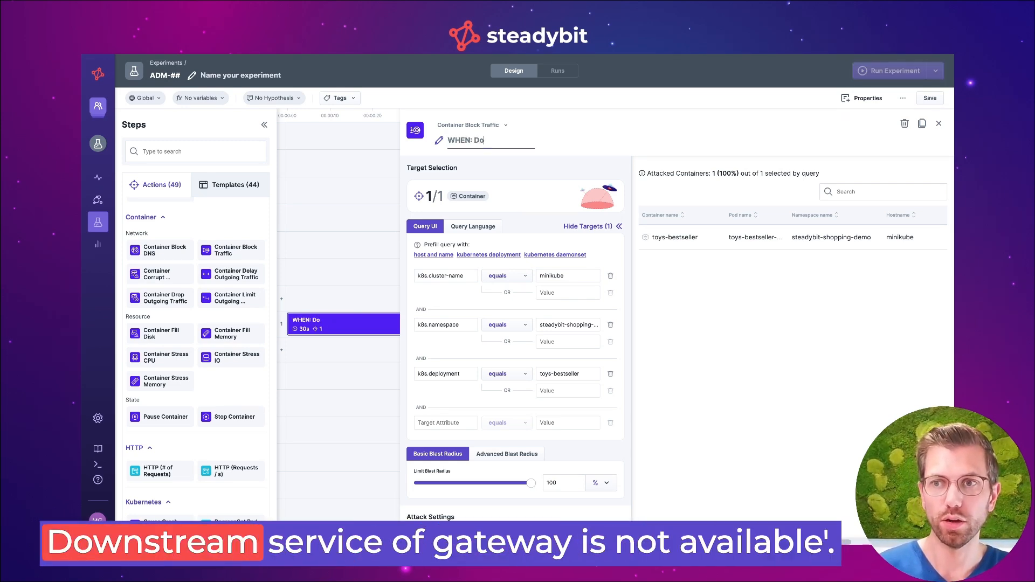
type("wnstreamservice of gateway is not av")
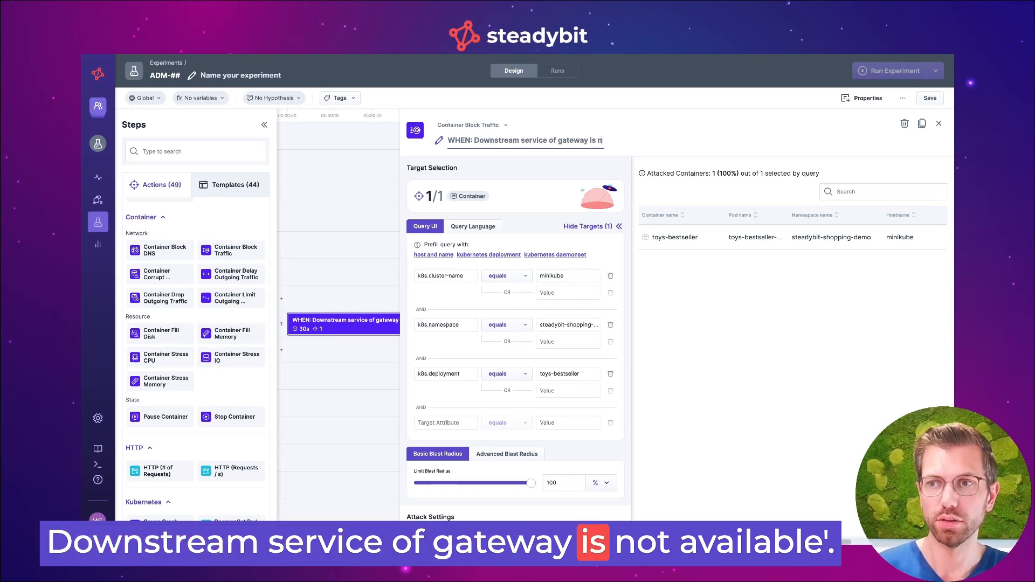
type("ailable")
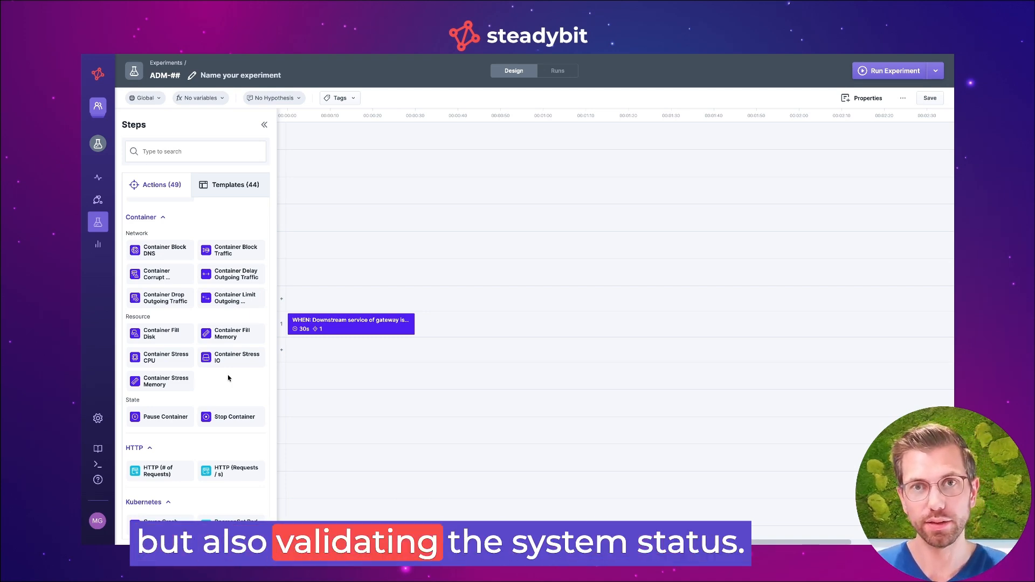
Filter the actions to checks and add HTTP (Requests / s) in a new row above the attack, at the timeline's start
left_click(197, 151)
type("ch")
key("Return")
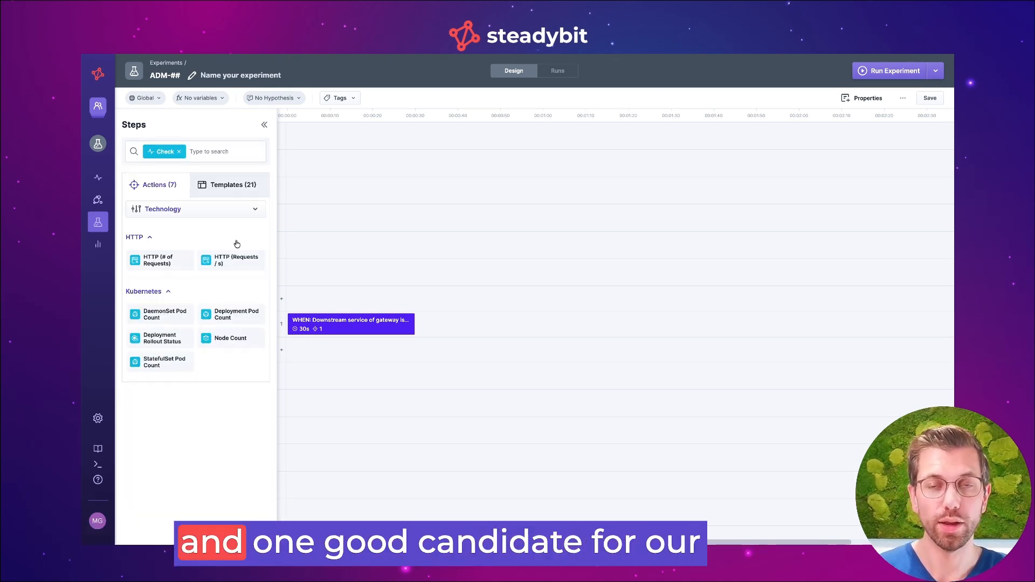
left_click_drag(226, 257, 312, 305)
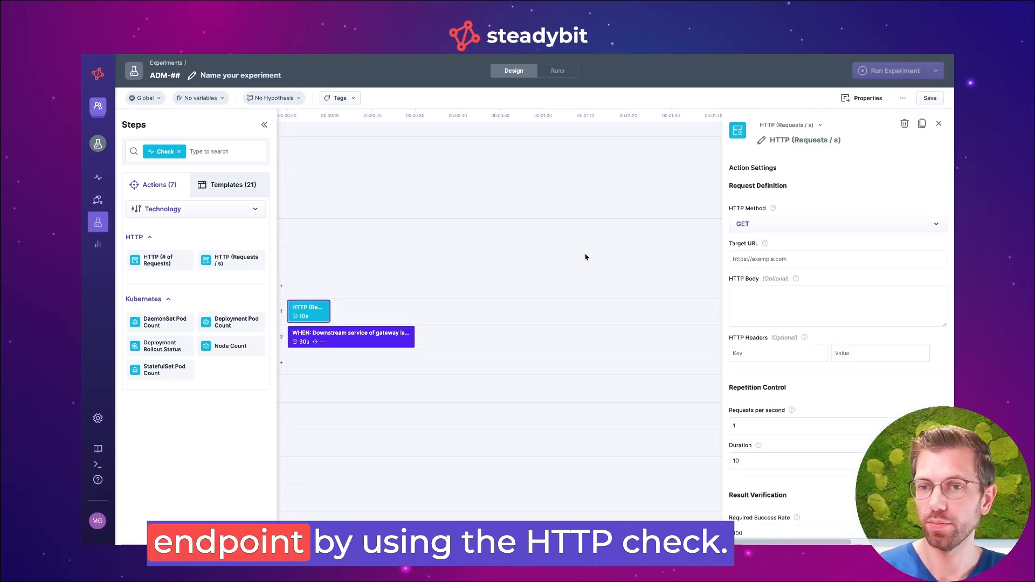
left_click(775, 259)
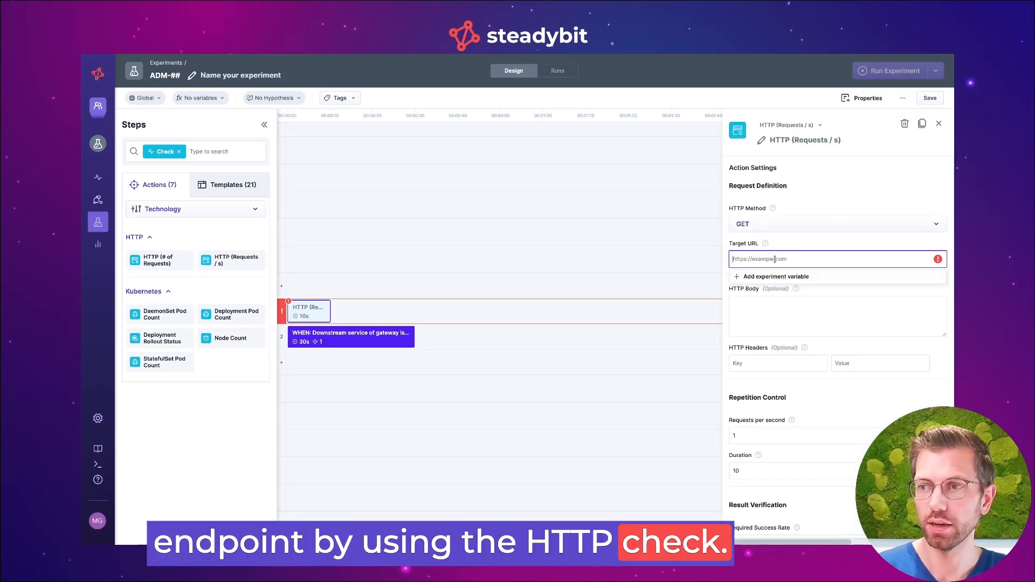
type("http://gateway.steadybit-shopping-demo.svc.cluster.local/products")
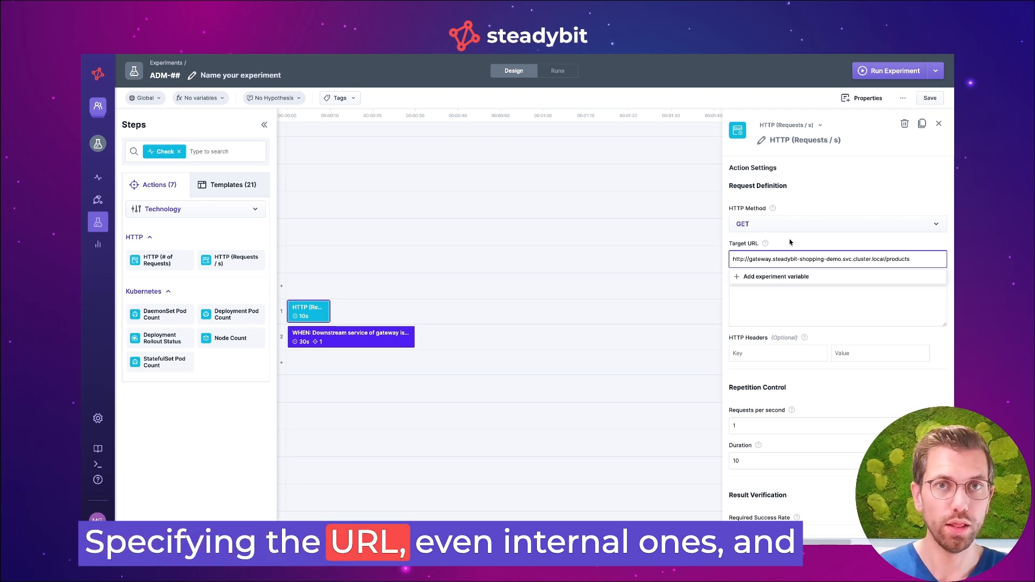
scroll(791, 242, "down", 1)
left_click(757, 368)
type("0")
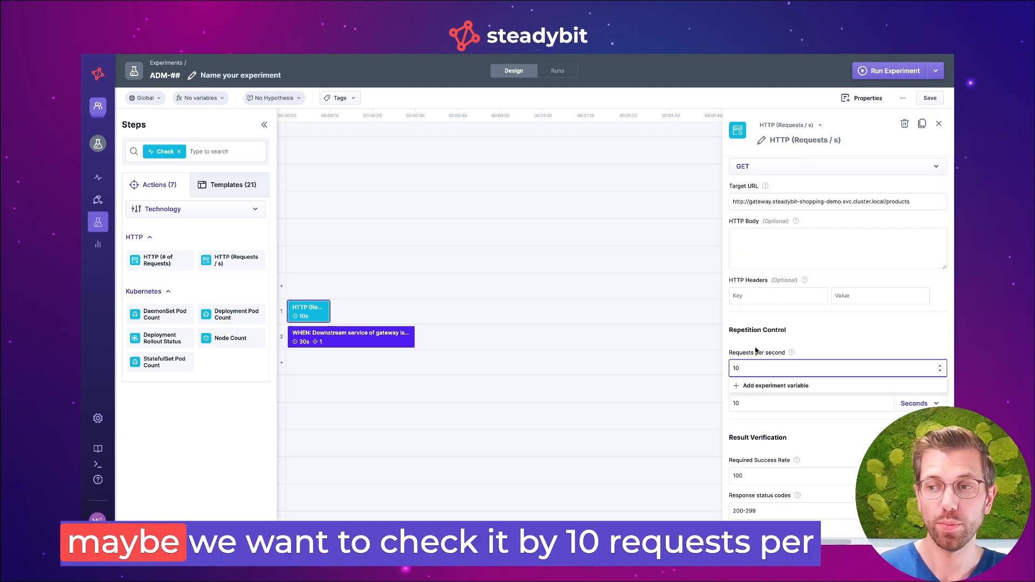
left_click(757, 351)
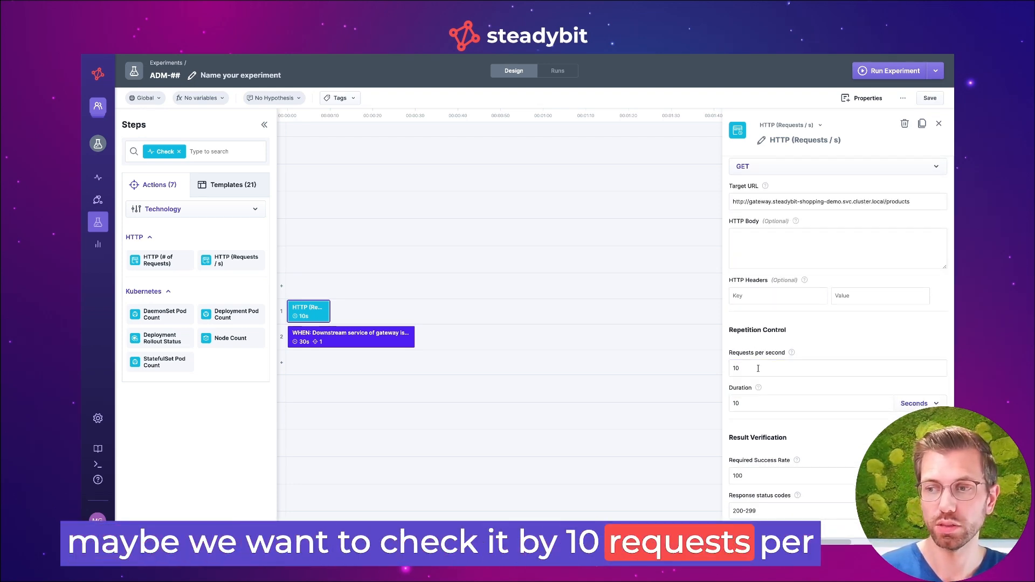
type("120")
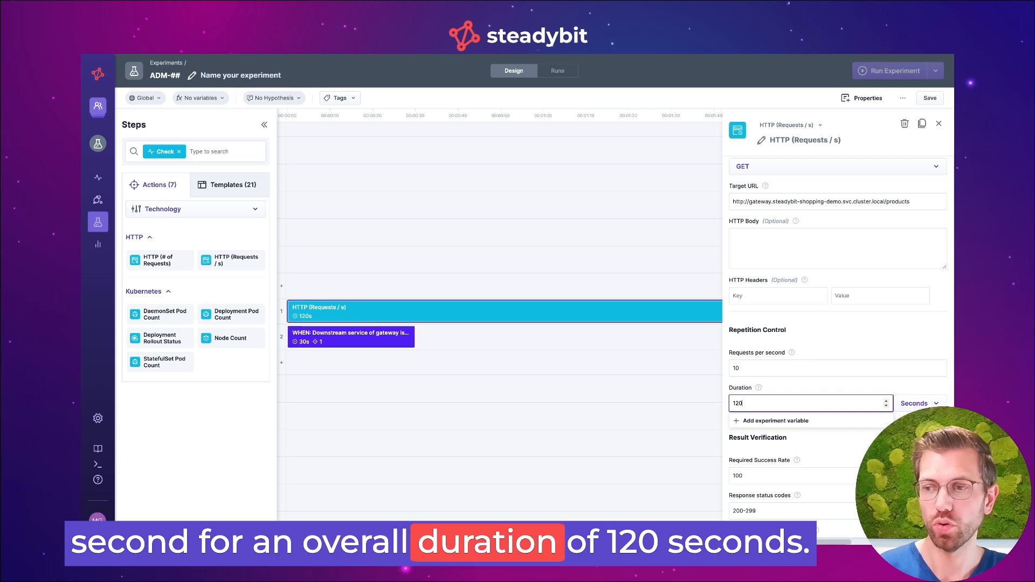
Rename the HTTP check to "WHILE: HTTP endpoint works all the time"
scroll(782, 276, "up", 1)
left_click(805, 140)
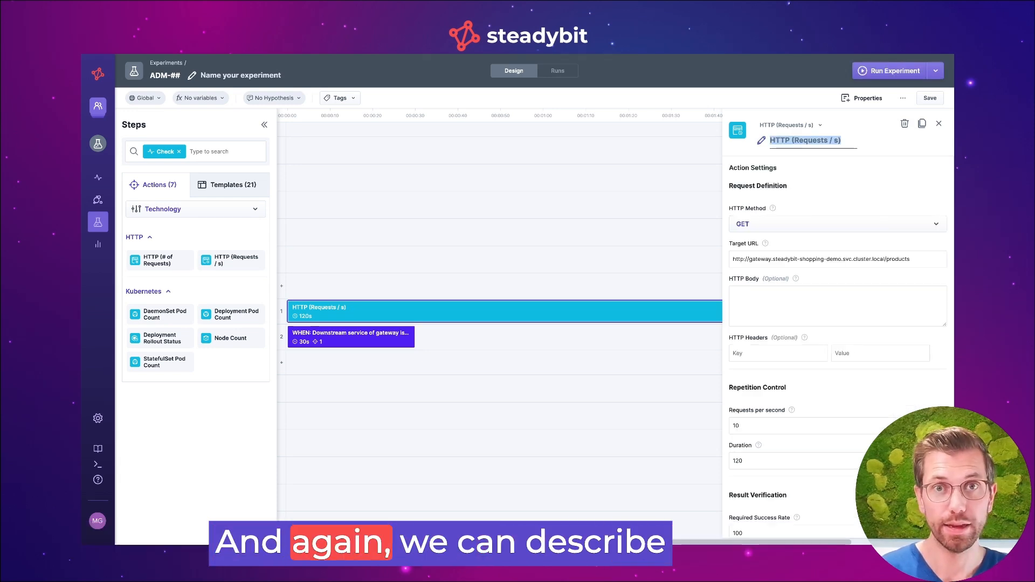
type("WHILE: HTTP endpoint works all the time")
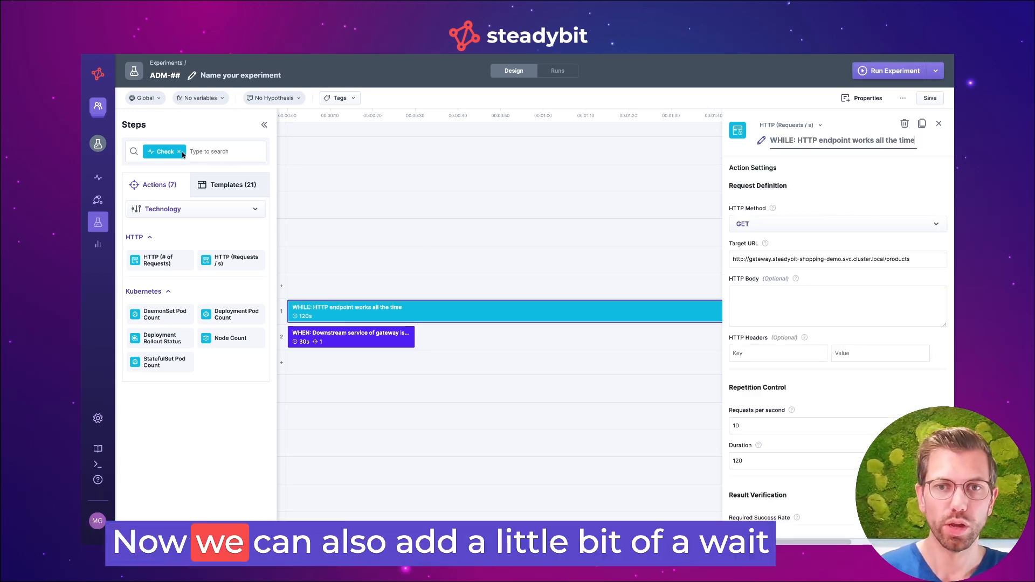
Remove the check filter and insert a Wait step of 20 seconds before the traffic-blocking attack
left_click(179, 152)
left_click_drag(157, 233, 305, 337)
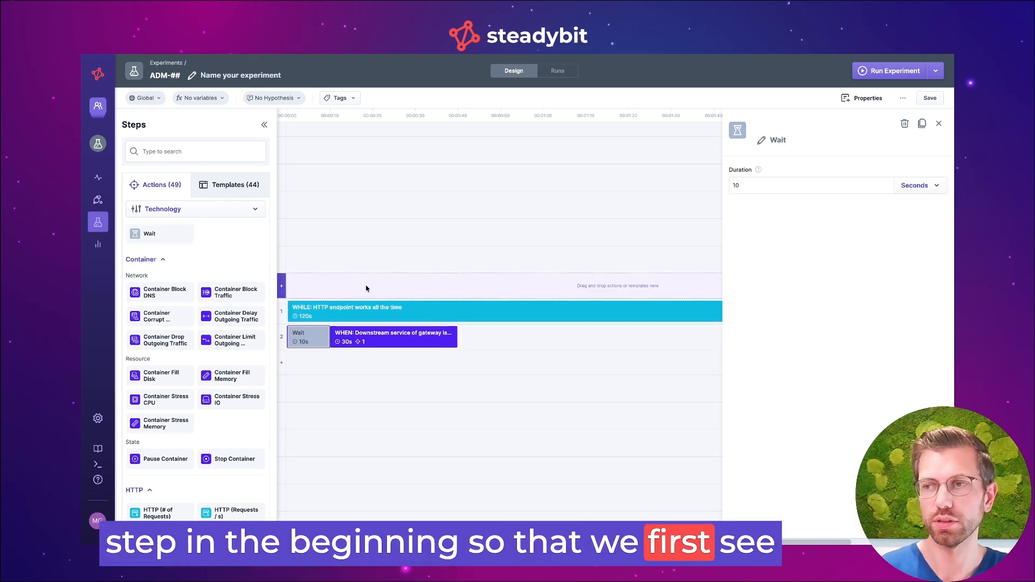
double_click(766, 184)
type("20")
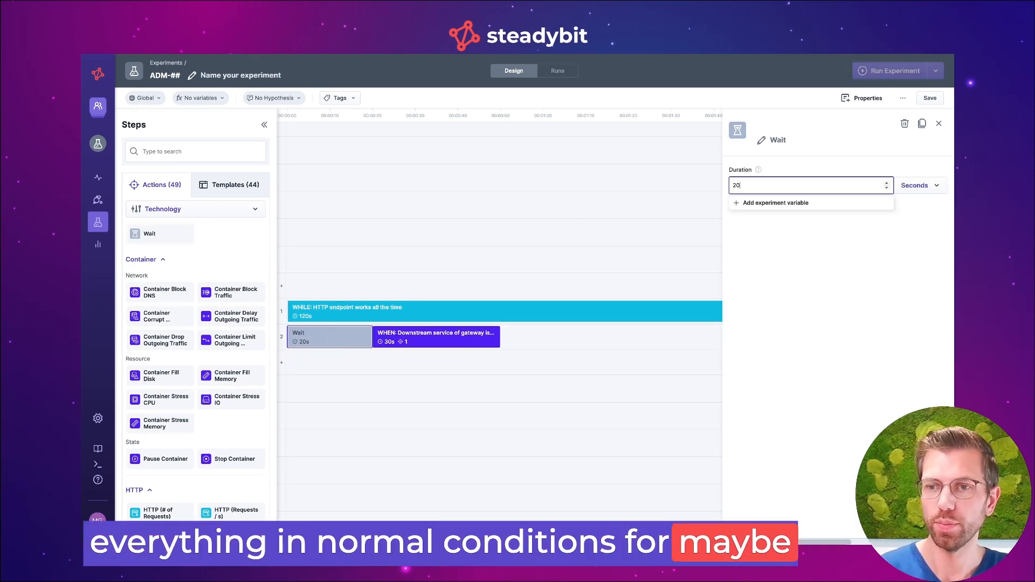
left_click(471, 238)
Search the actions for "event" and add Kubernetes Event Logs in a new row below the attack, at the timeline's start
mouse_move(406, 337)
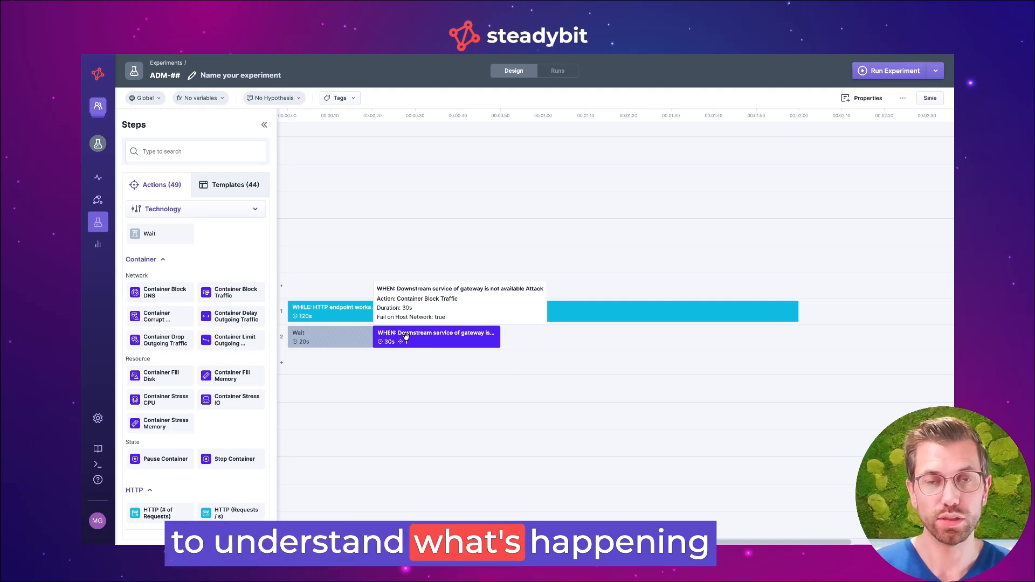
left_click(232, 153)
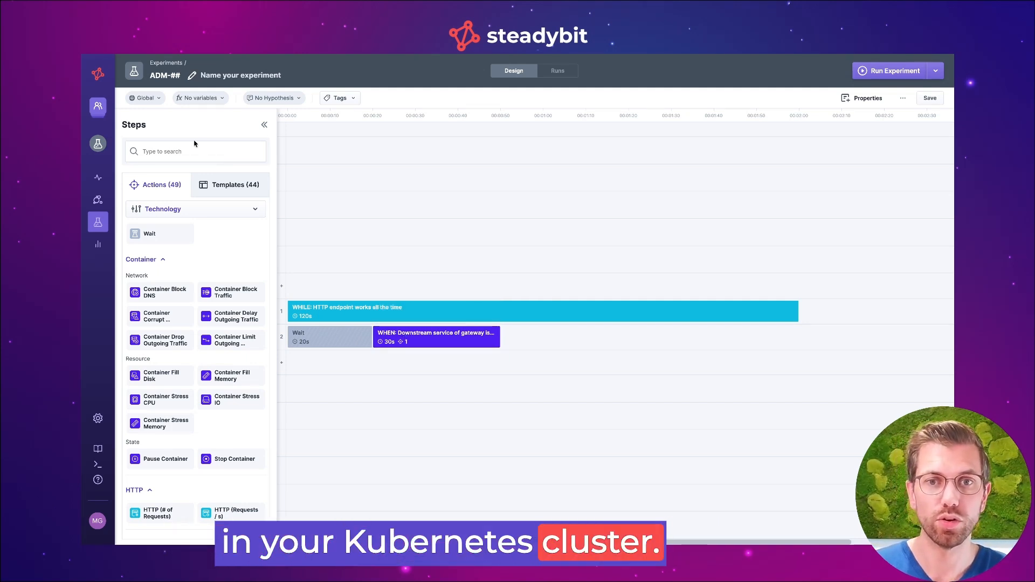
type("event")
left_click_drag(191, 190, 373, 368)
left_click_drag(373, 368, 373, 368)
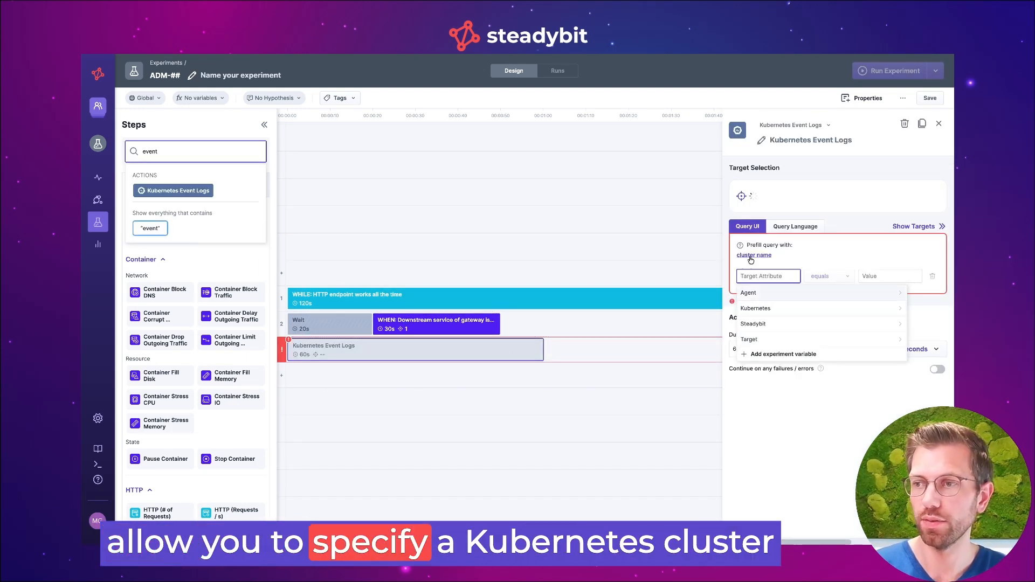
Target the event logs step at the cluster with k8s.cluster-name equal to minikube and set its duration to 120 seconds
left_click(749, 255)
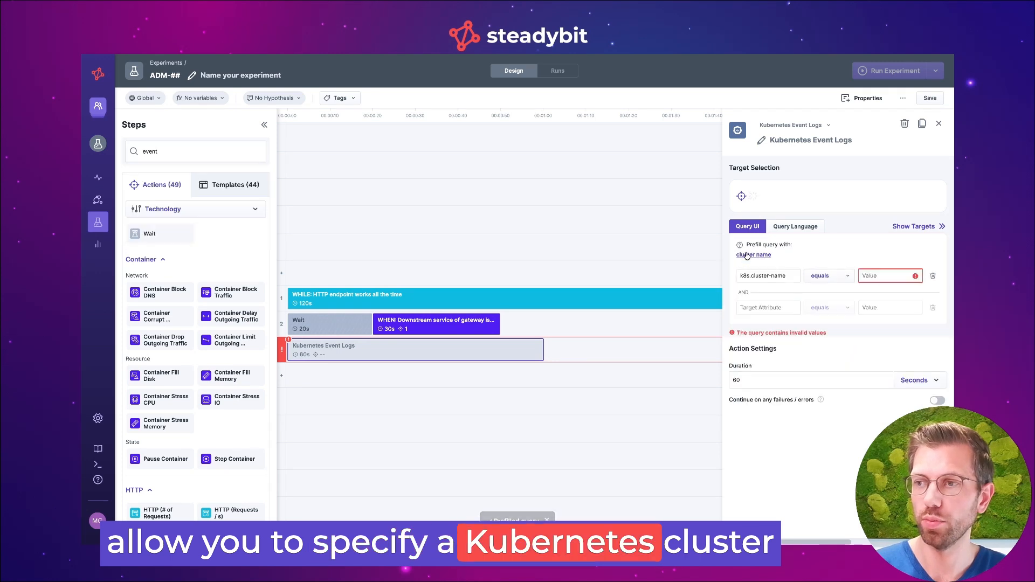
left_click(884, 276)
left_click(838, 296)
double_click(745, 386)
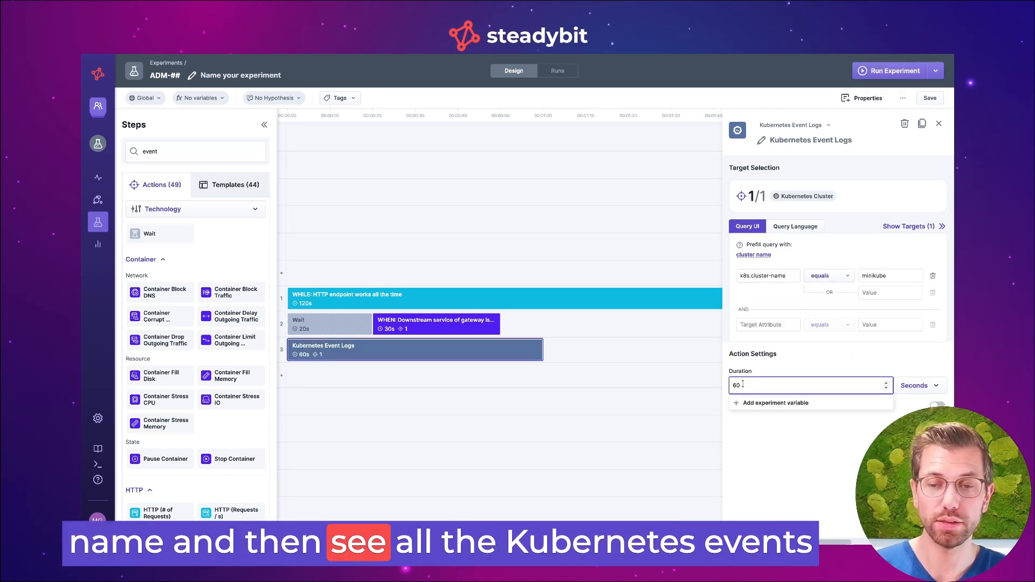
type("120")
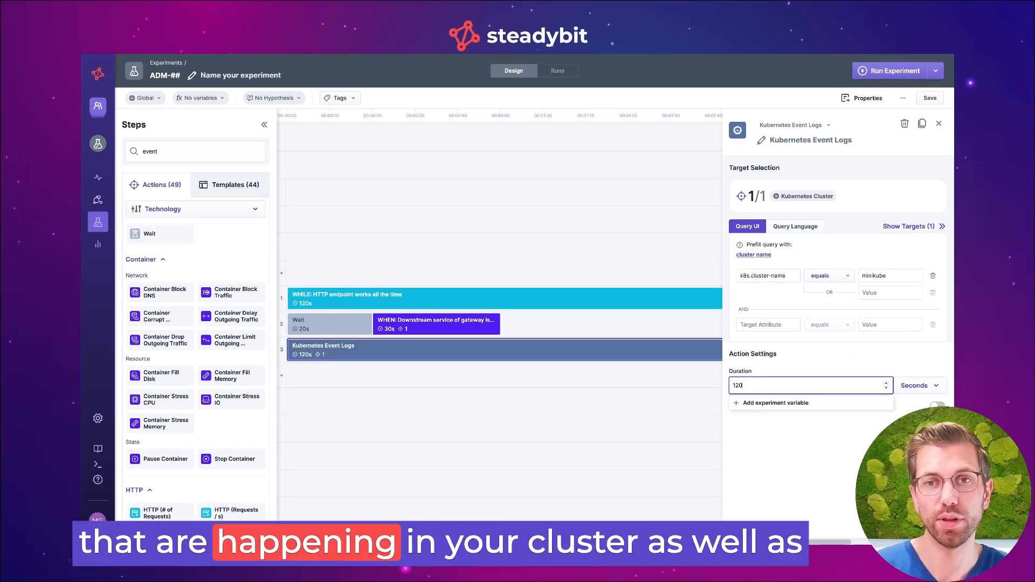
Find Pod Count Metrics and add it in a new row below the event logs, at the timeline's start, lasting 120 seconds
left_click(208, 149)
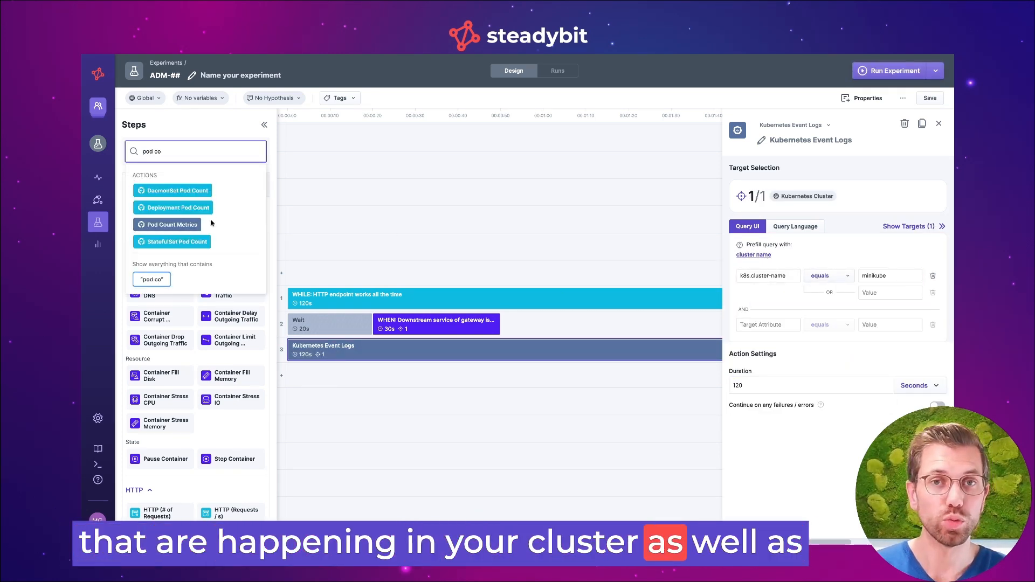
left_click_drag(189, 225, 316, 364)
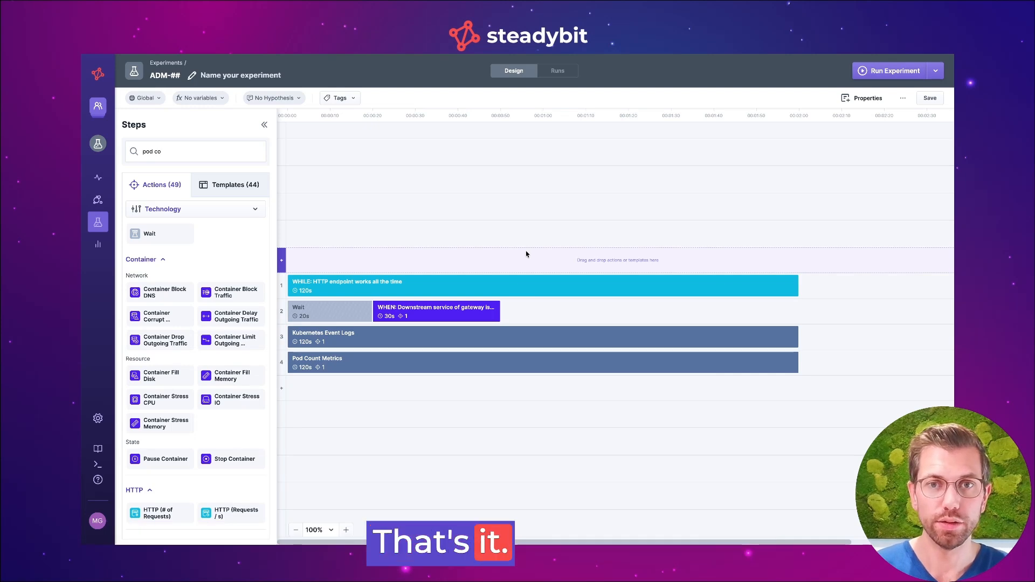
Save the experiment under the name "Gateway's downstream service toys-bestseller is unavailable"
left_click(928, 99)
left_click(453, 303)
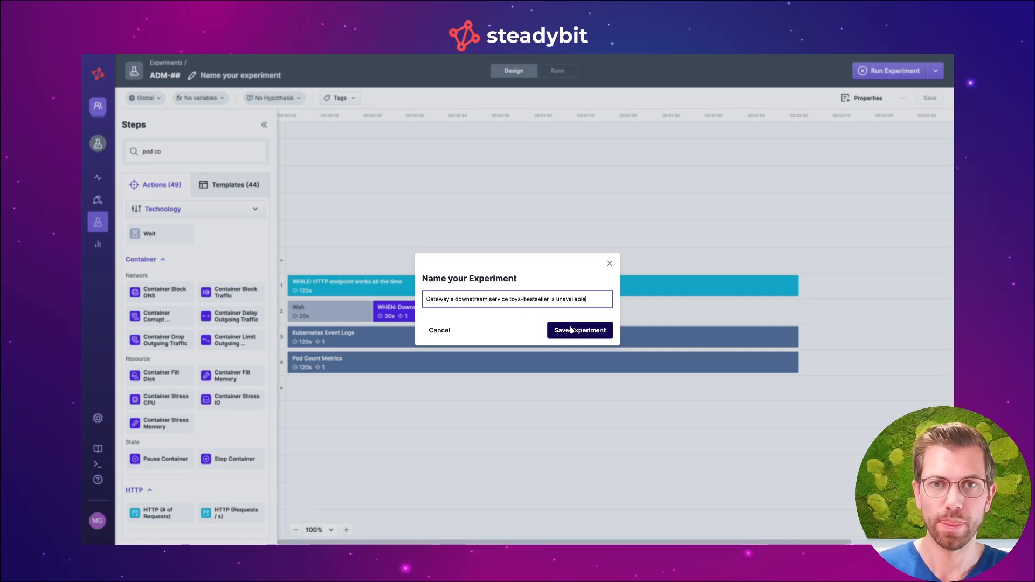
left_click(571, 331)
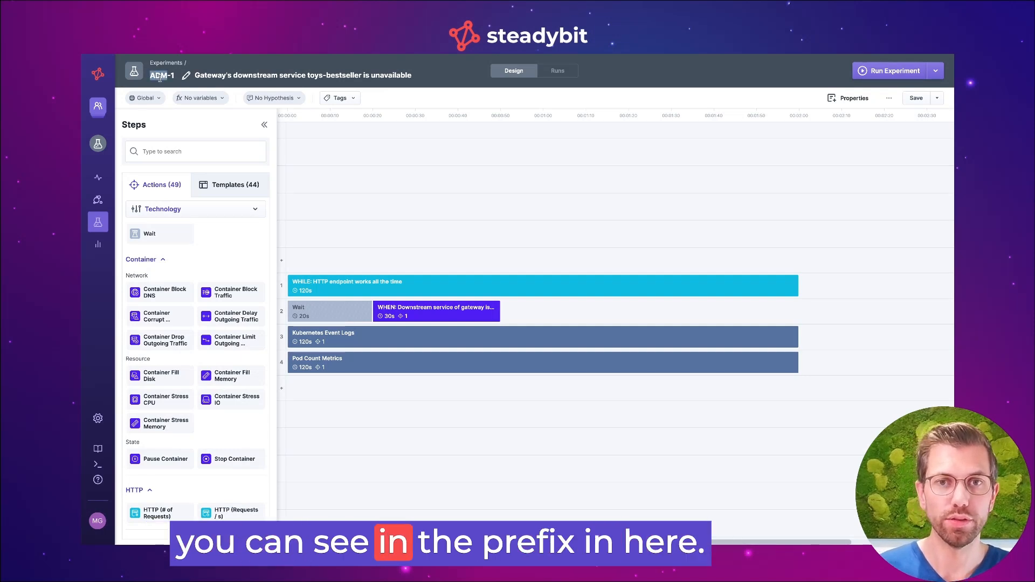
mouse_move(144, 115)
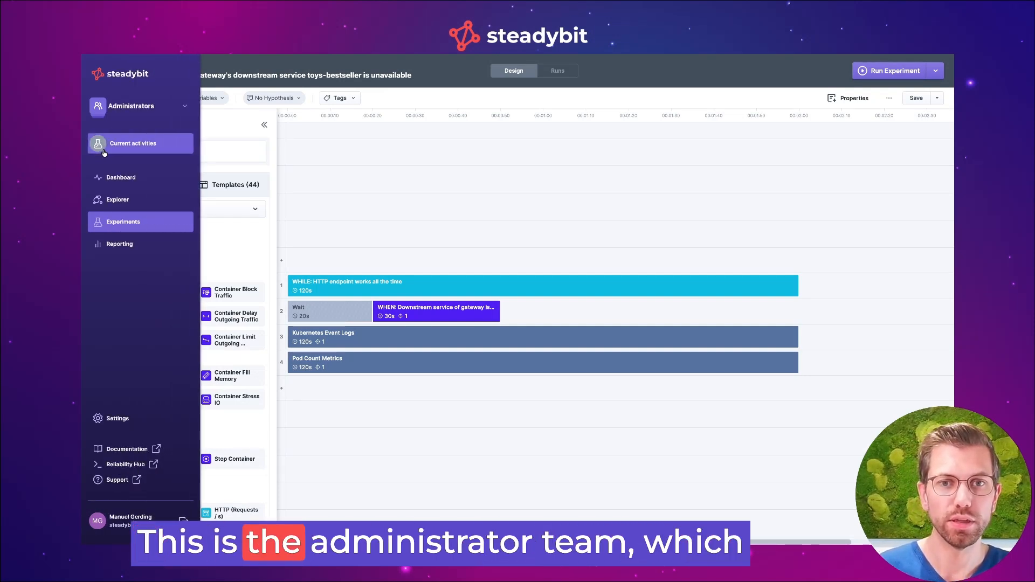